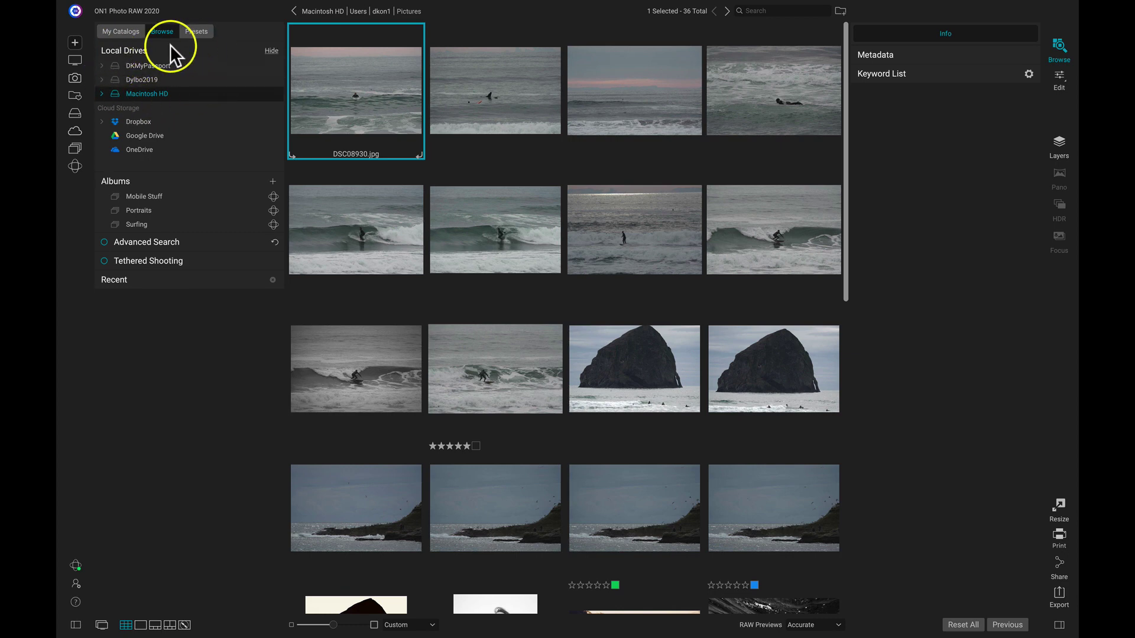
Open DKMyPassport's Favorites folder and select its first 16 photos, from the beer glasses through charlottebeach.jpg.
{"action": "left_click", "coordinate": [101, 66]}
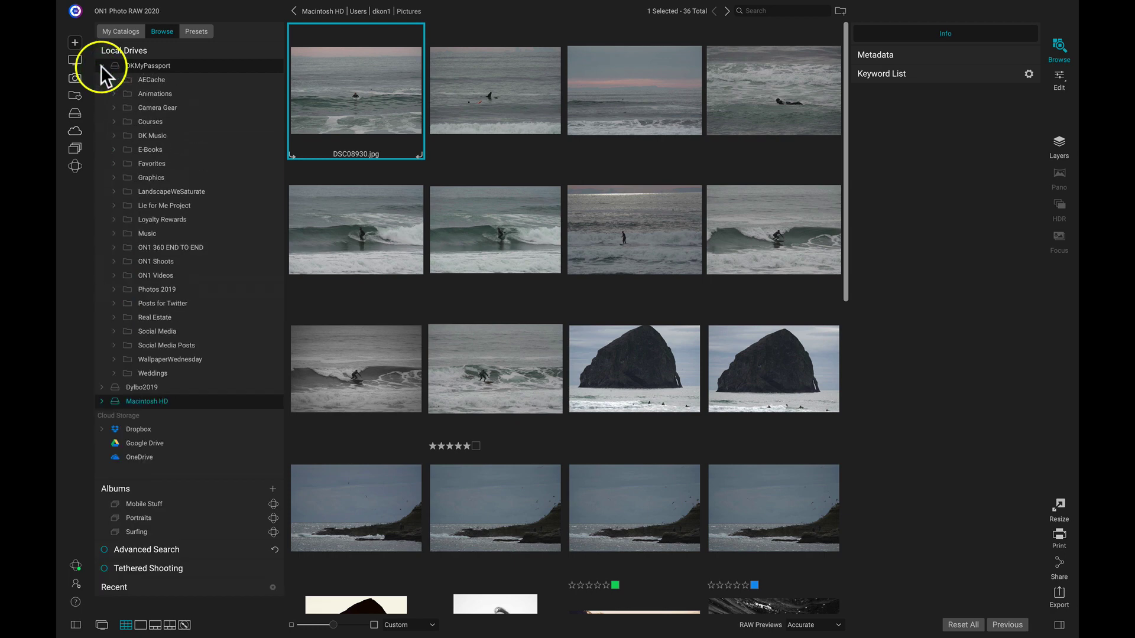
{"action": "left_click", "coordinate": [159, 163]}
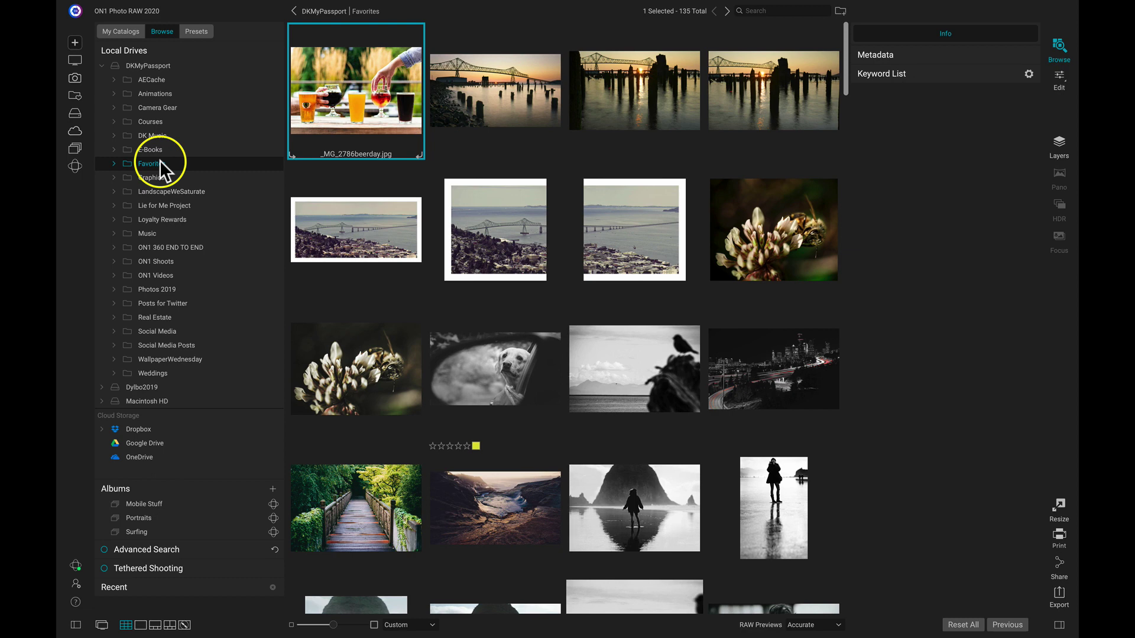
{"action": "key", "text": "super+d"}
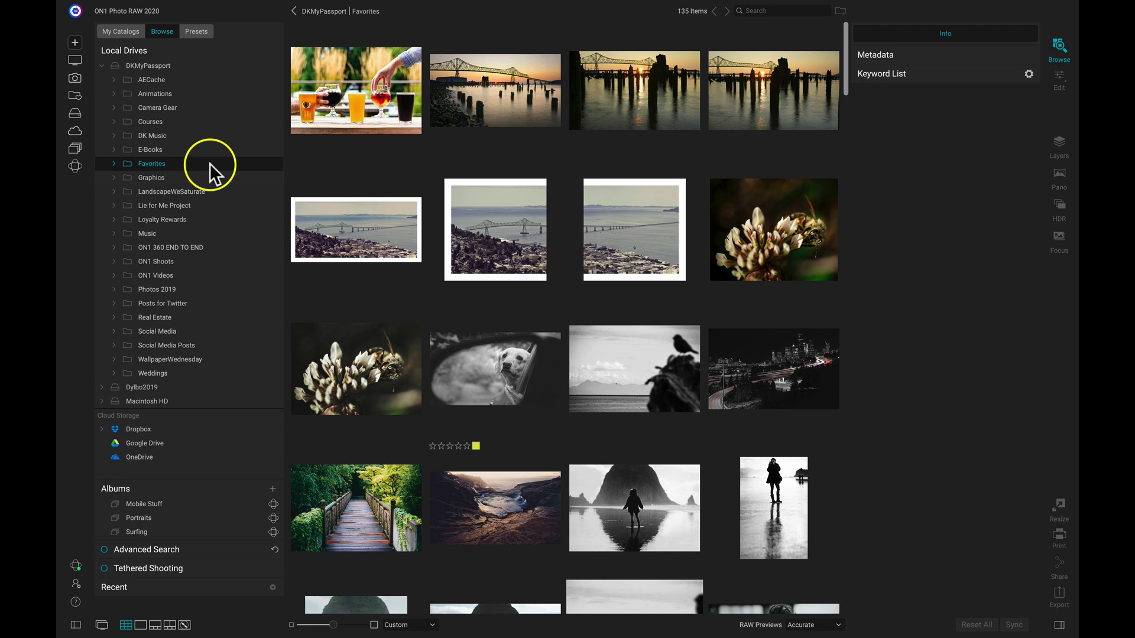
{"action": "left_click", "coordinate": [381, 94]}
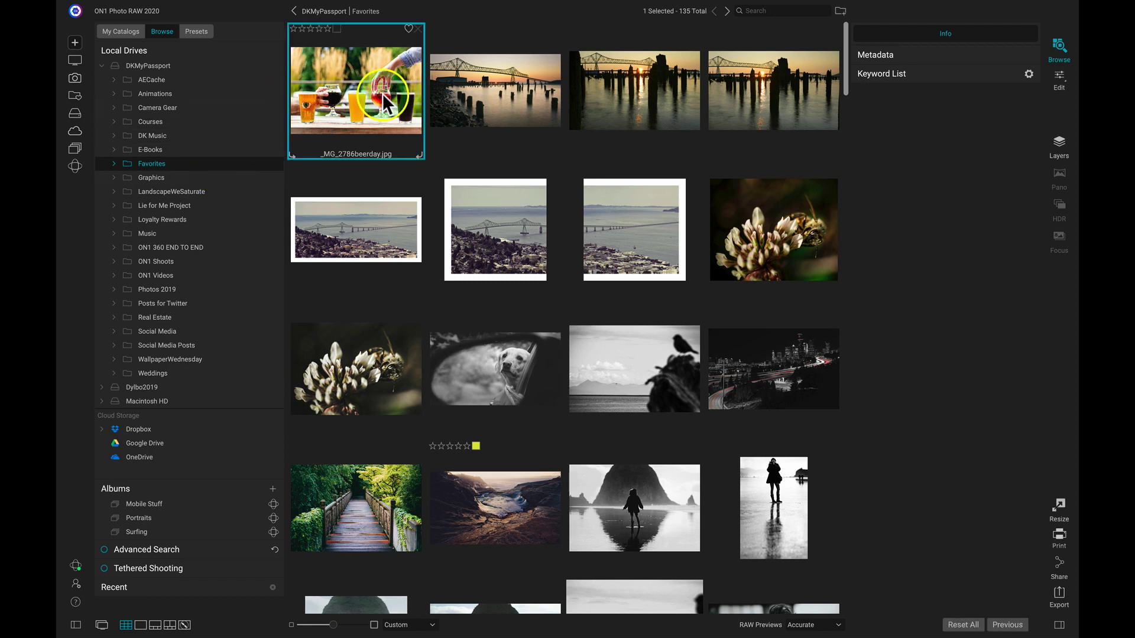
{"action": "left_click", "coordinate": [781, 516], "text": "shift"}
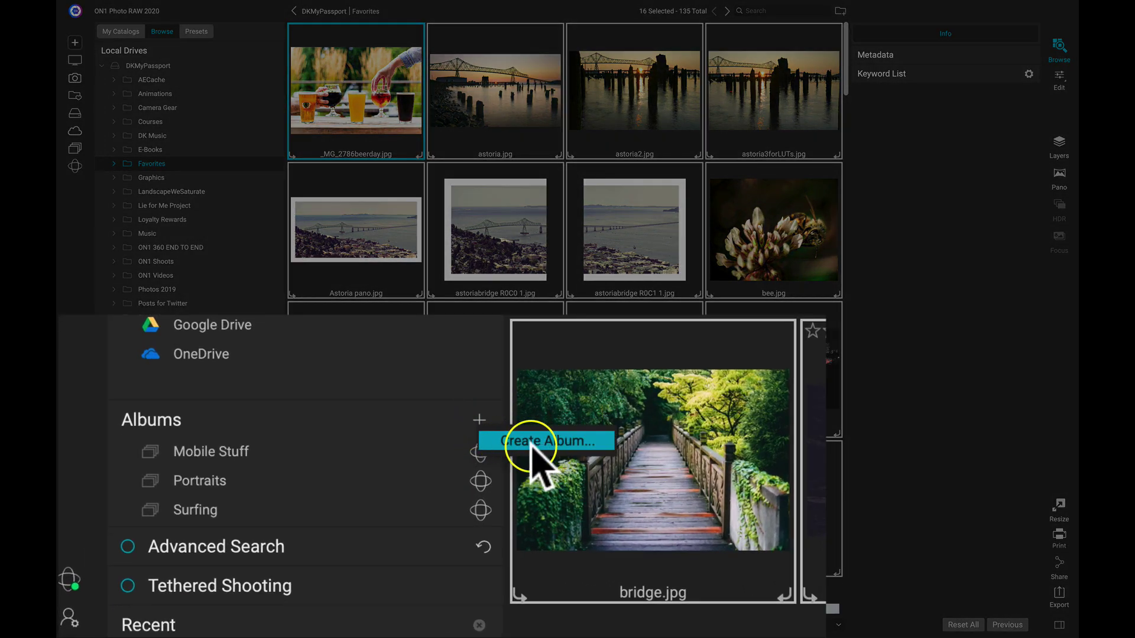
Start an album named 'Favorites' with the selected photos, publishing to ON1 360 as Editable Preview.
{"action": "left_click", "coordinate": [289, 500]}
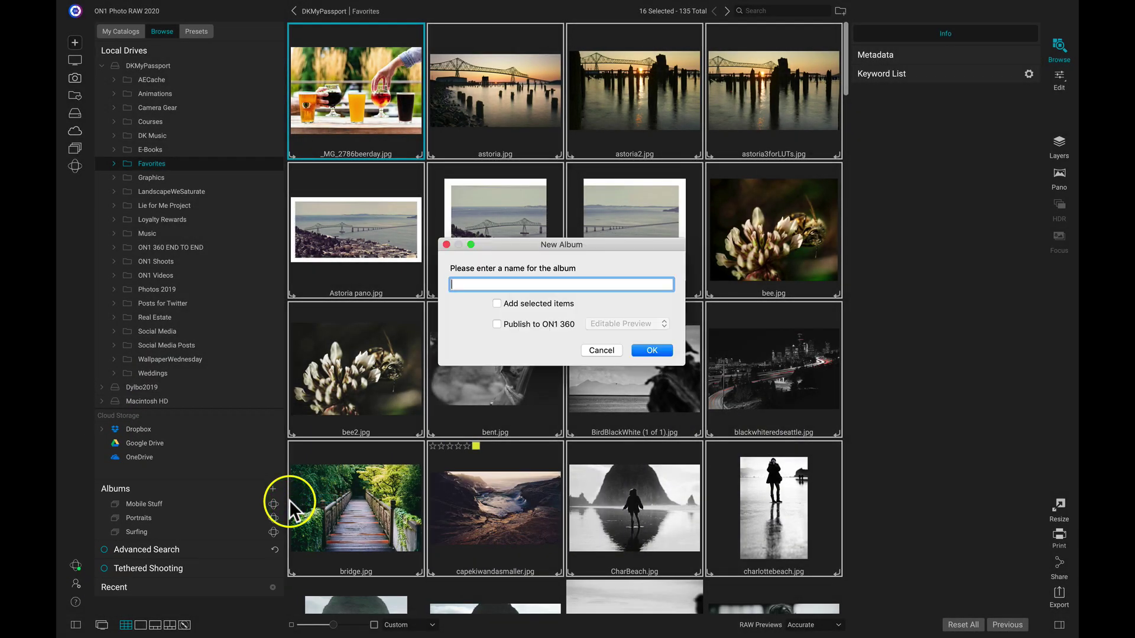
{"action": "type", "text": "Favorites"}
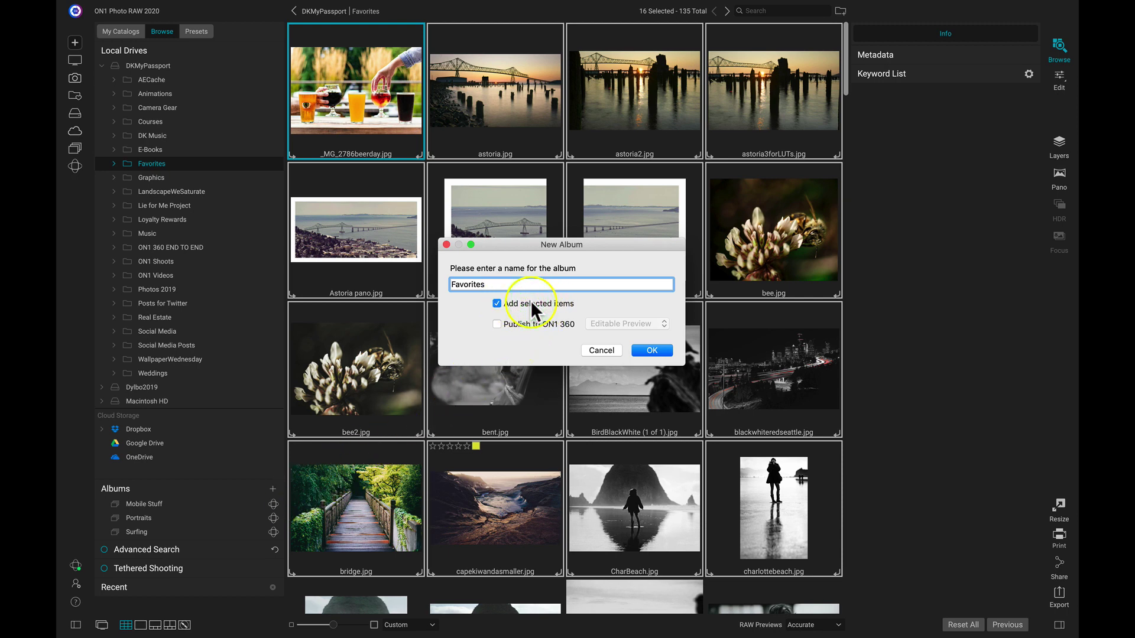
{"action": "left_click", "coordinate": [508, 322]}
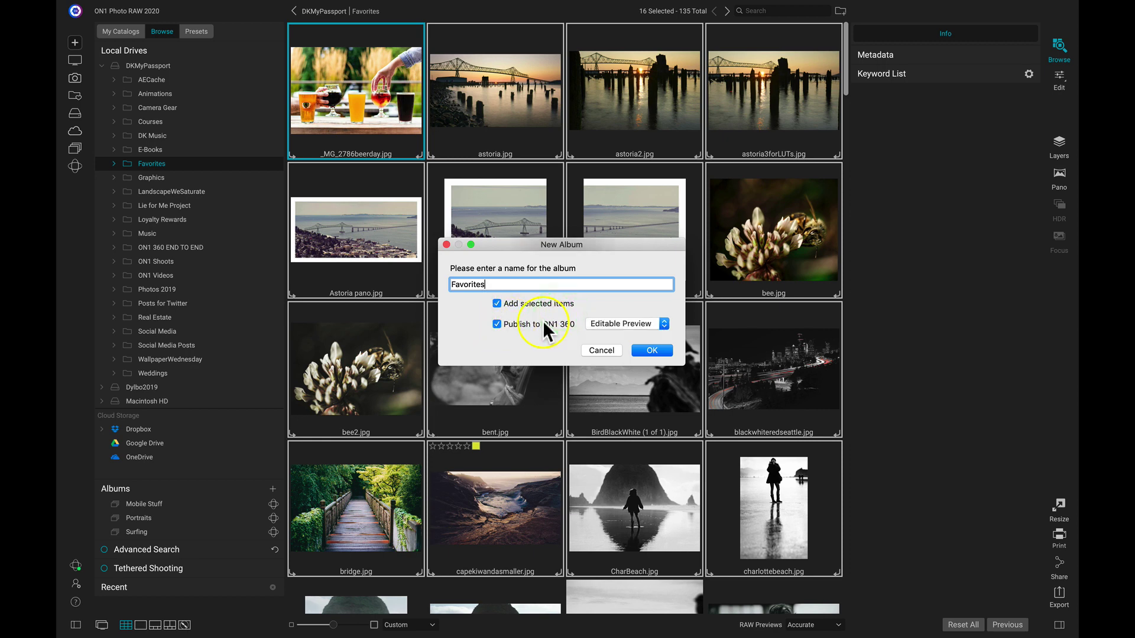
{"action": "left_click", "coordinate": [620, 323]}
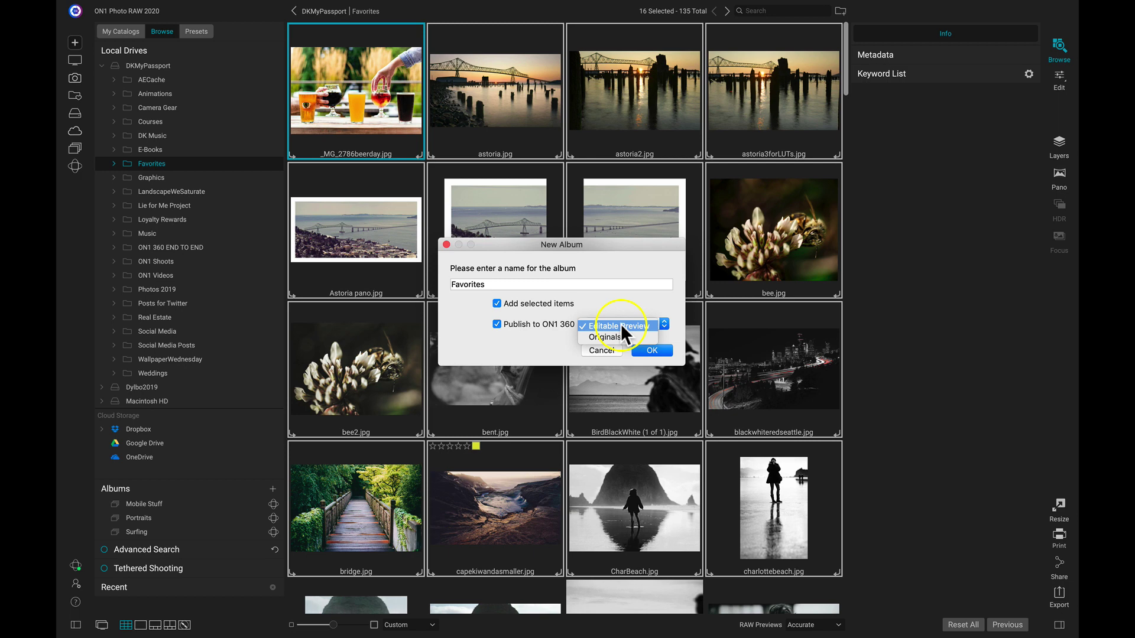
{"action": "left_click", "coordinate": [635, 322]}
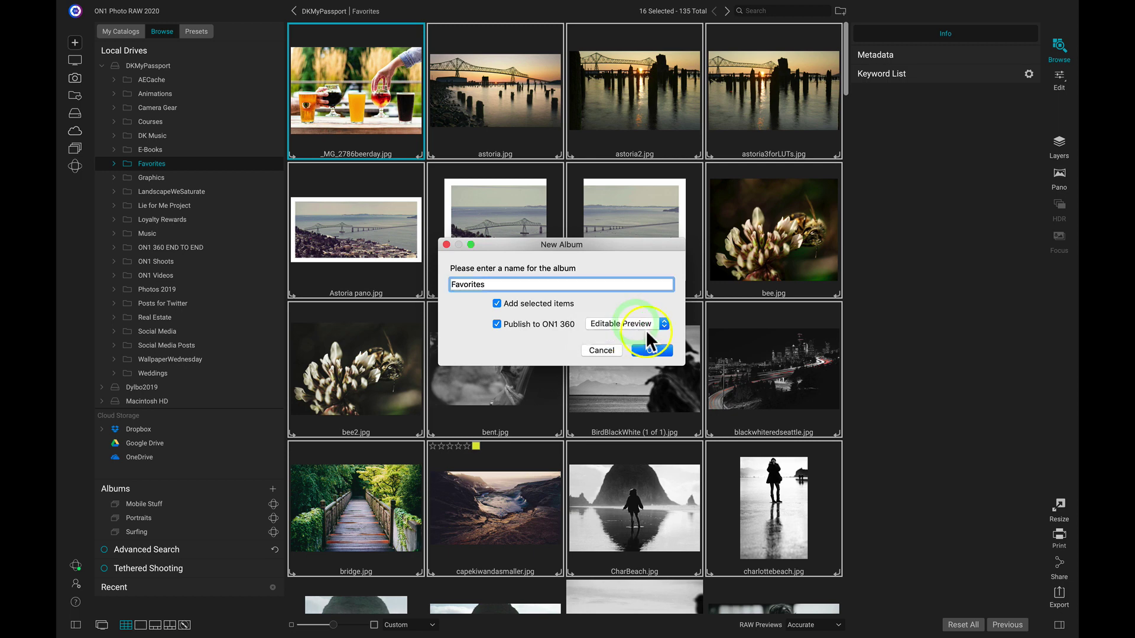
Confirm the new Favorites album and check its ON1 360 sync status.
{"action": "left_click", "coordinate": [652, 350]}
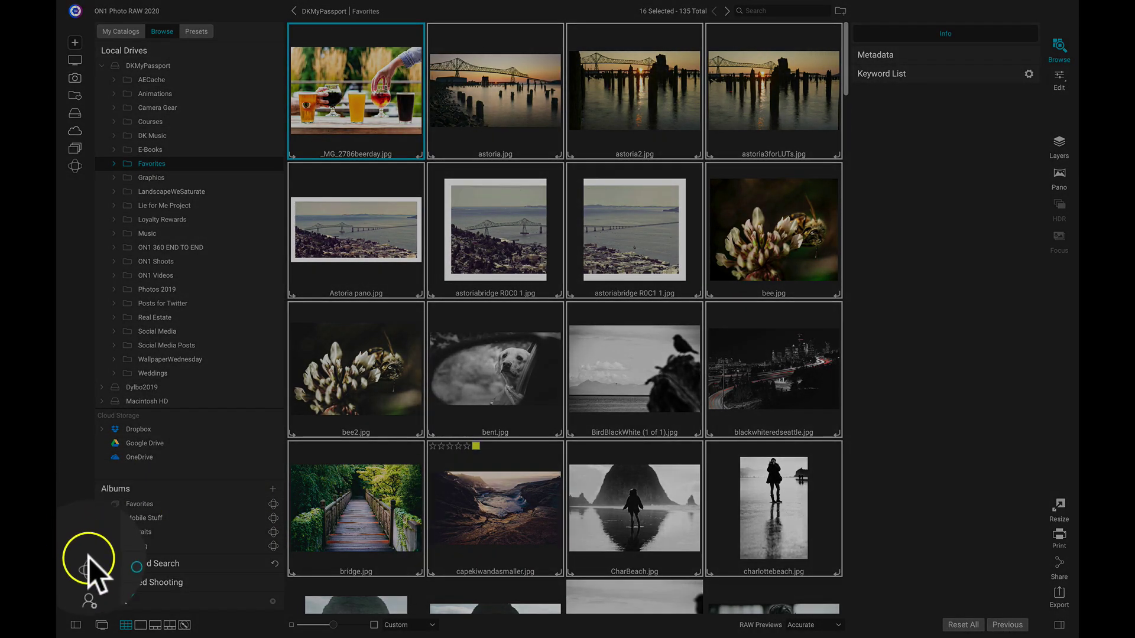
{"action": "left_click", "coordinate": [89, 565]}
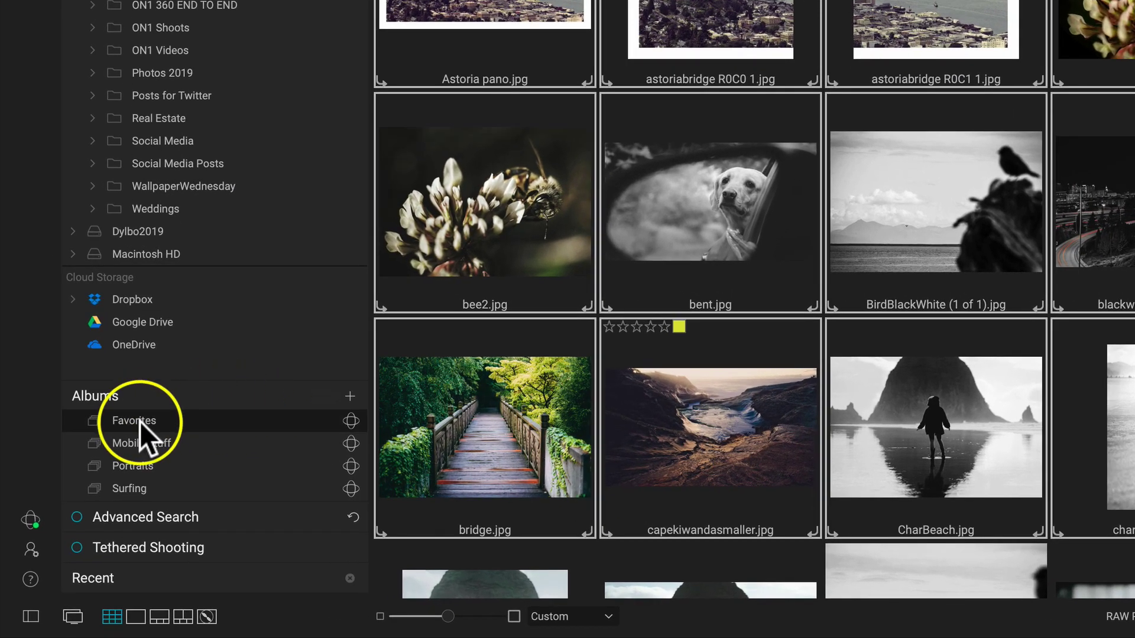
Switch the Favorites album's sync option to Publish Original Files.
{"action": "right_click", "coordinate": [244, 416]}
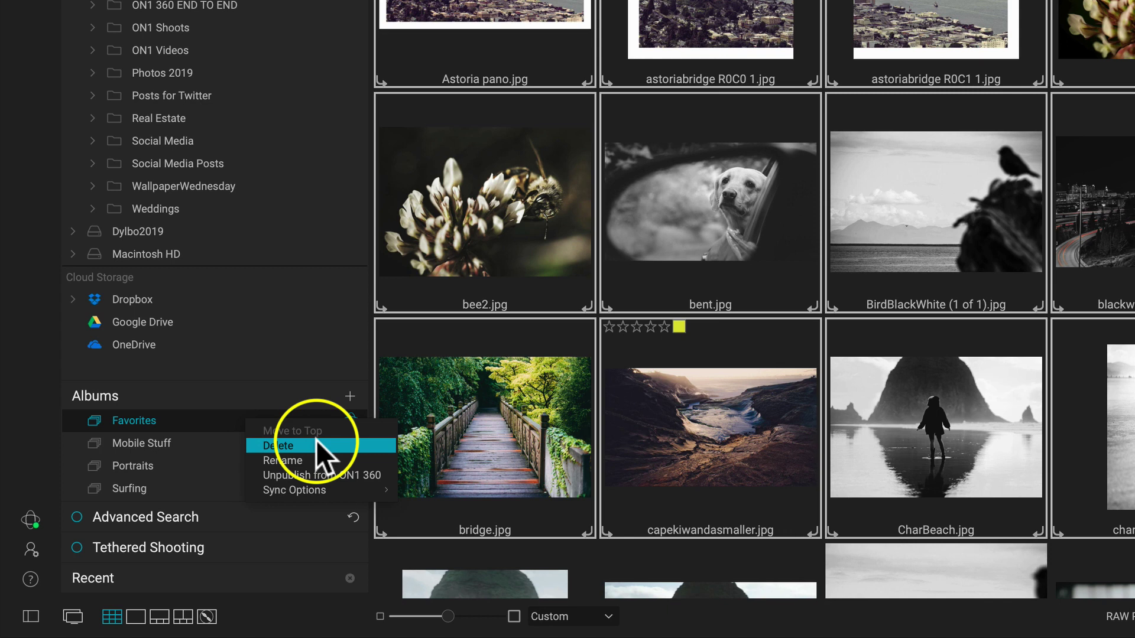
{"action": "mouse_move", "coordinate": [311, 491]}
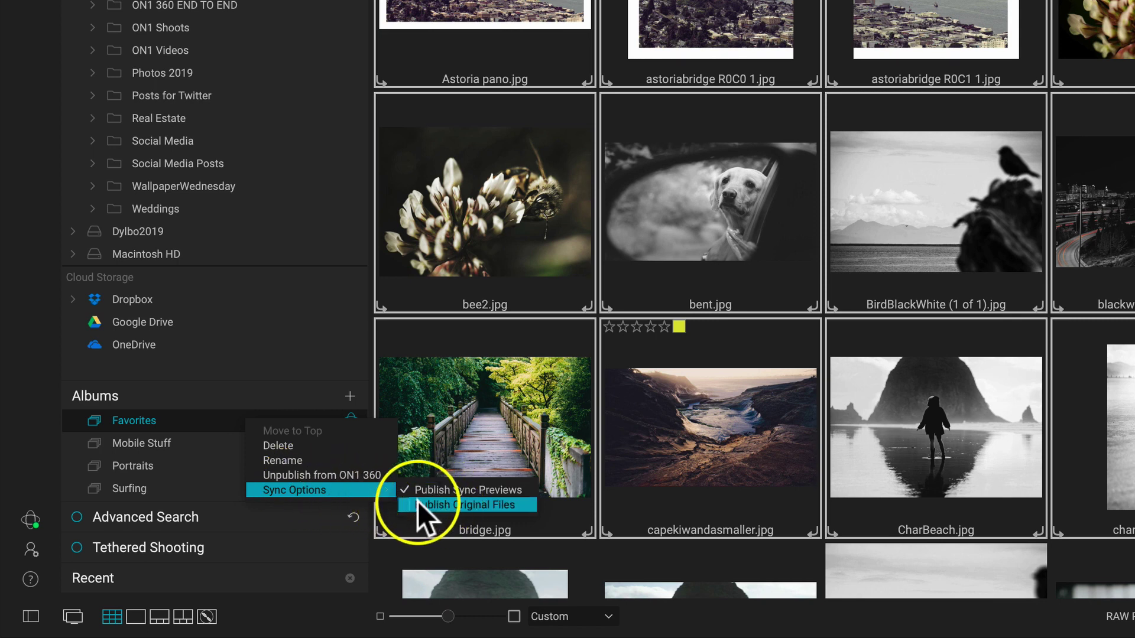
{"action": "left_click", "coordinate": [456, 504]}
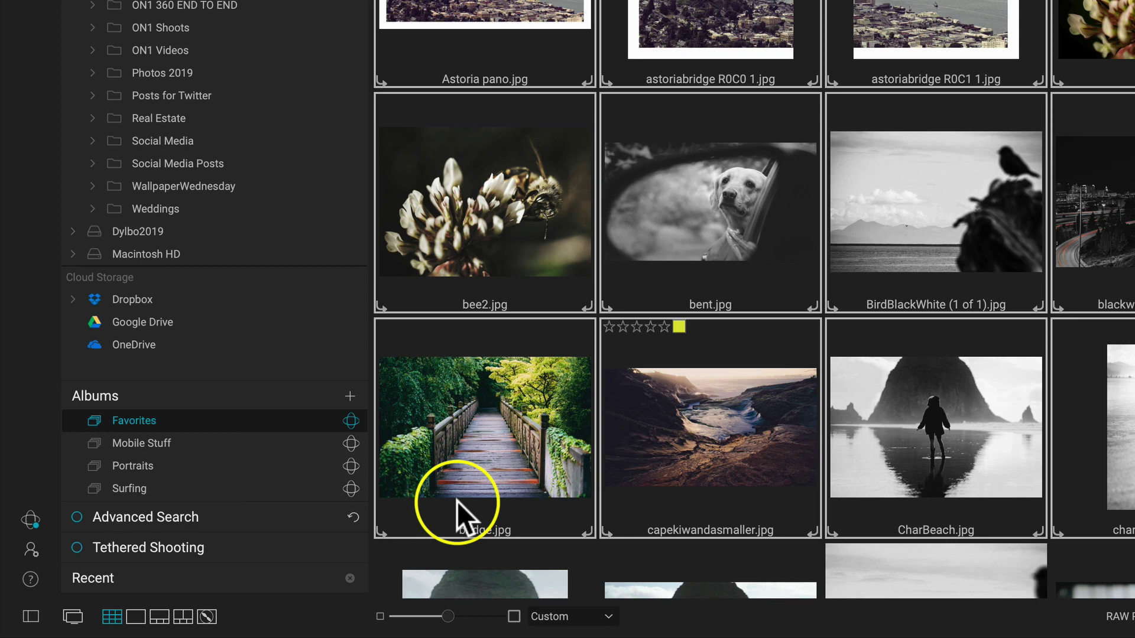
{"action": "right_click", "coordinate": [268, 416]}
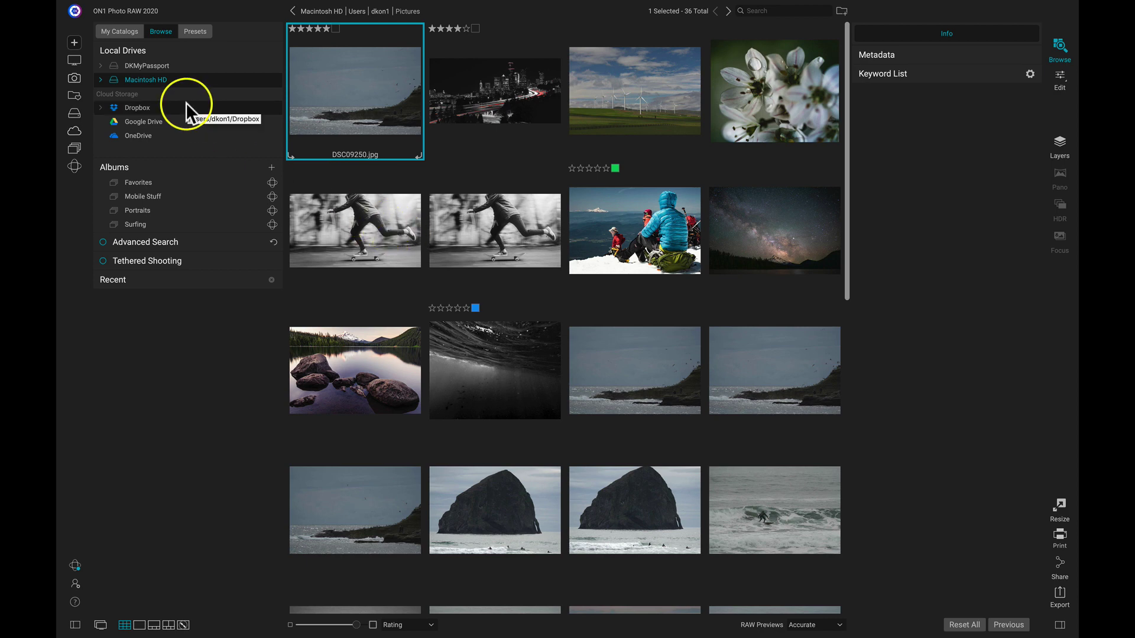
Switch to My Catalogs and briefly expand the iPad listed under ON1 360.
{"action": "left_click", "coordinate": [129, 30]}
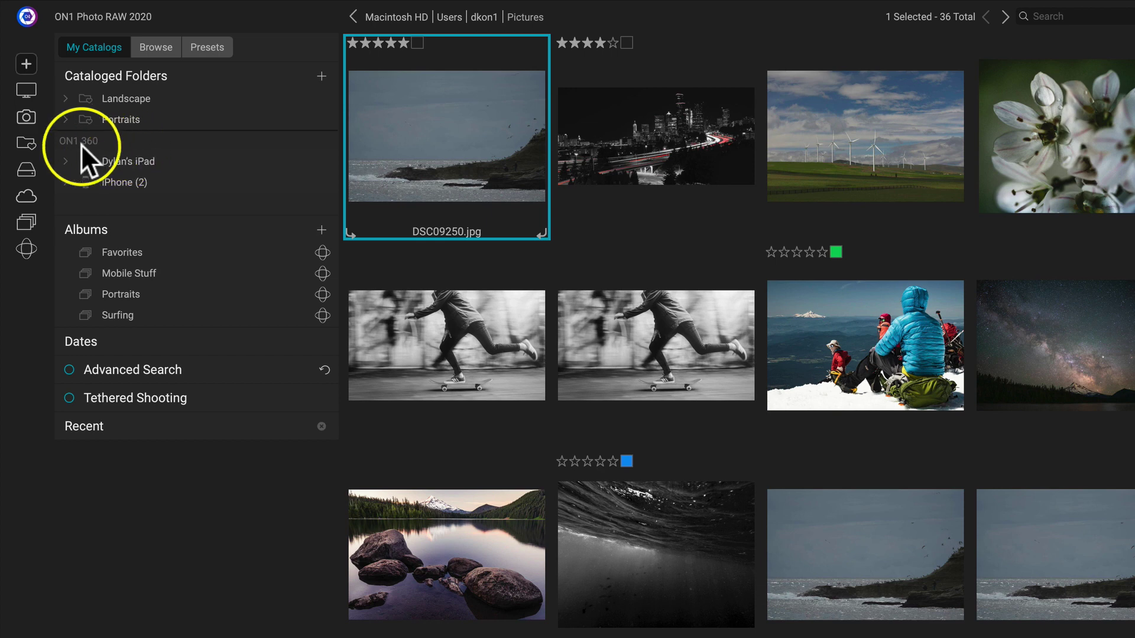
{"action": "left_click", "coordinate": [65, 161]}
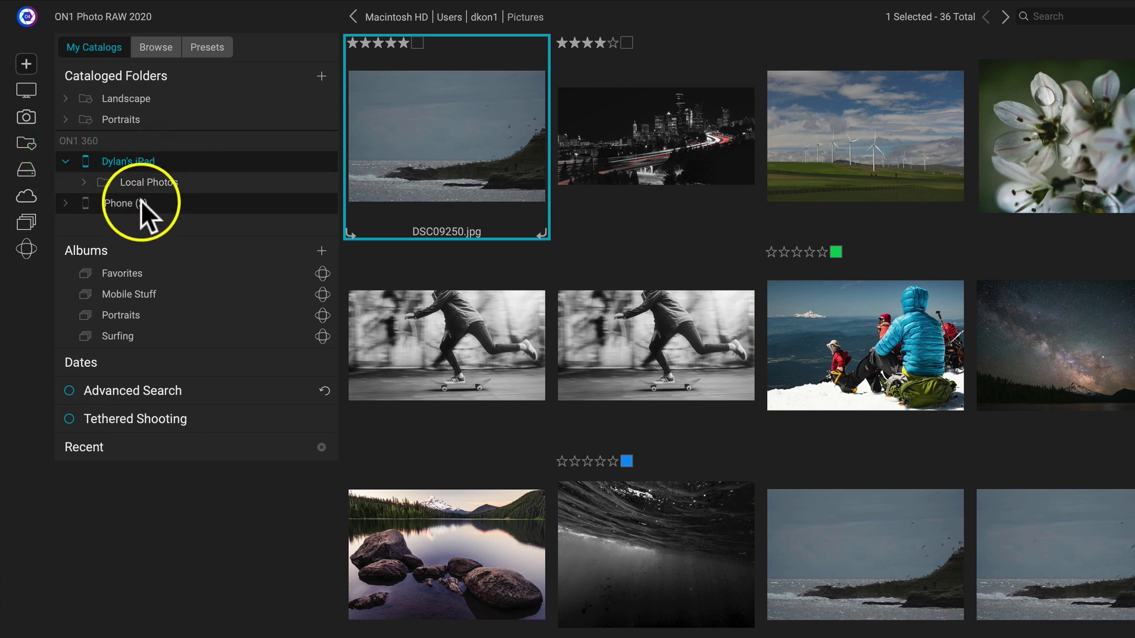
{"action": "left_click", "coordinate": [62, 160]}
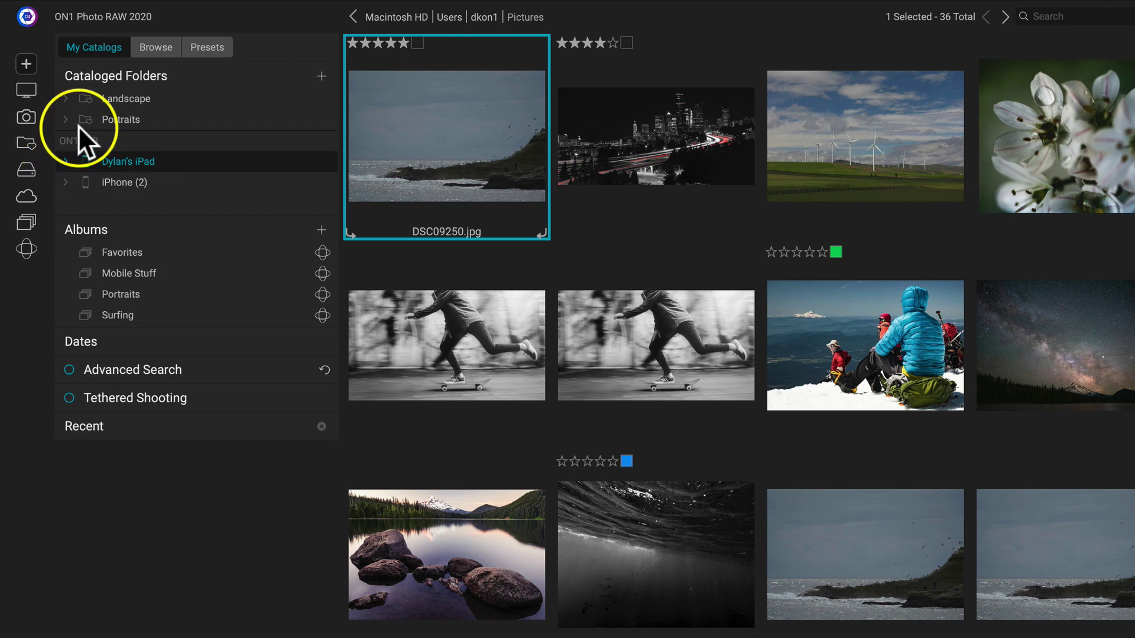
Publish the 28-photo Landscape catalogued folder to ON1 360.
{"action": "left_click", "coordinate": [168, 95]}
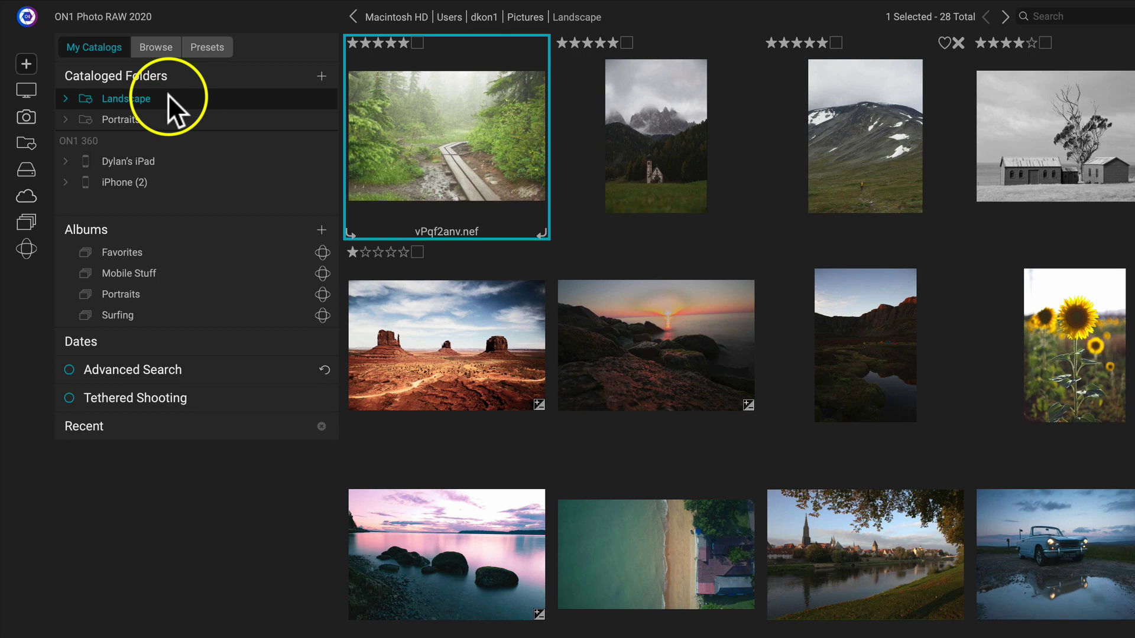
{"action": "right_click", "coordinate": [168, 94]}
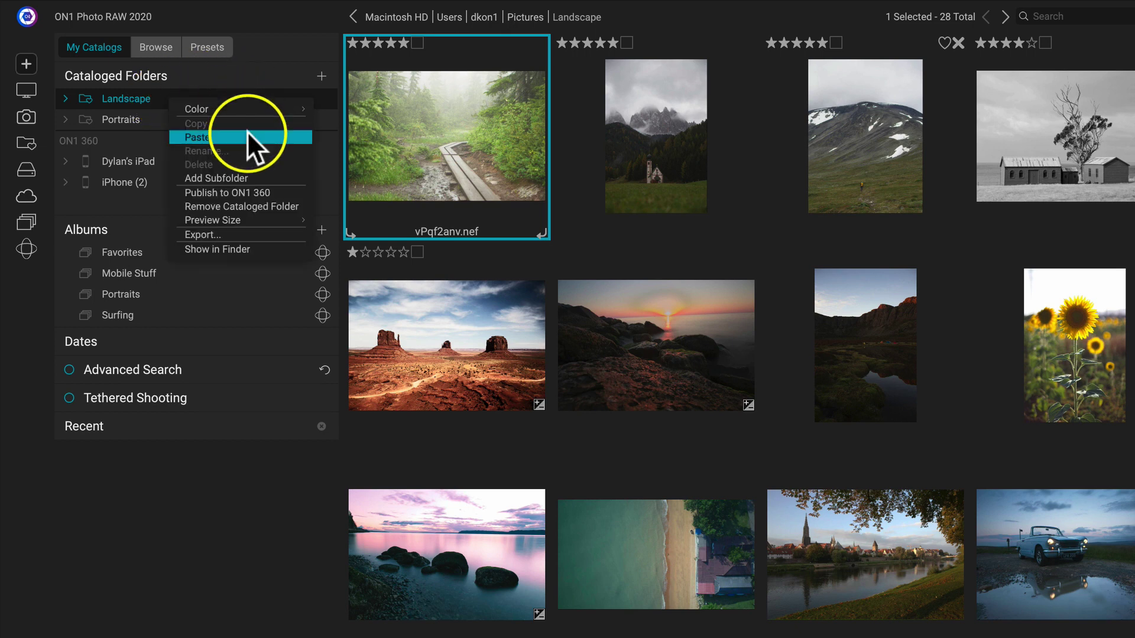
{"action": "left_click", "coordinate": [218, 191]}
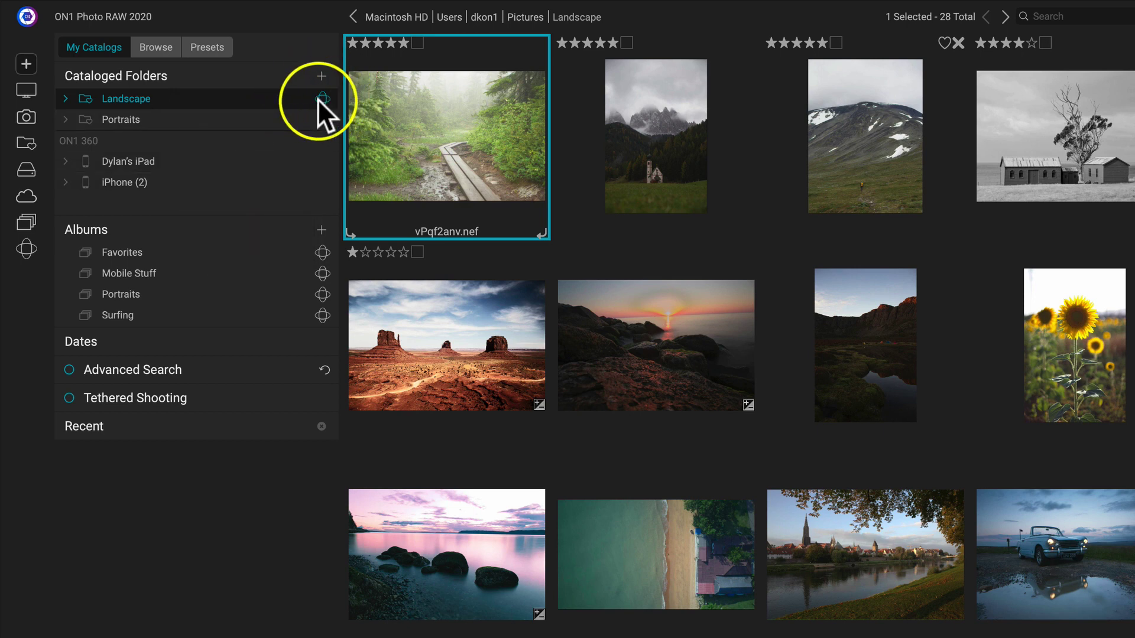
{"action": "mouse_move", "coordinate": [318, 98]}
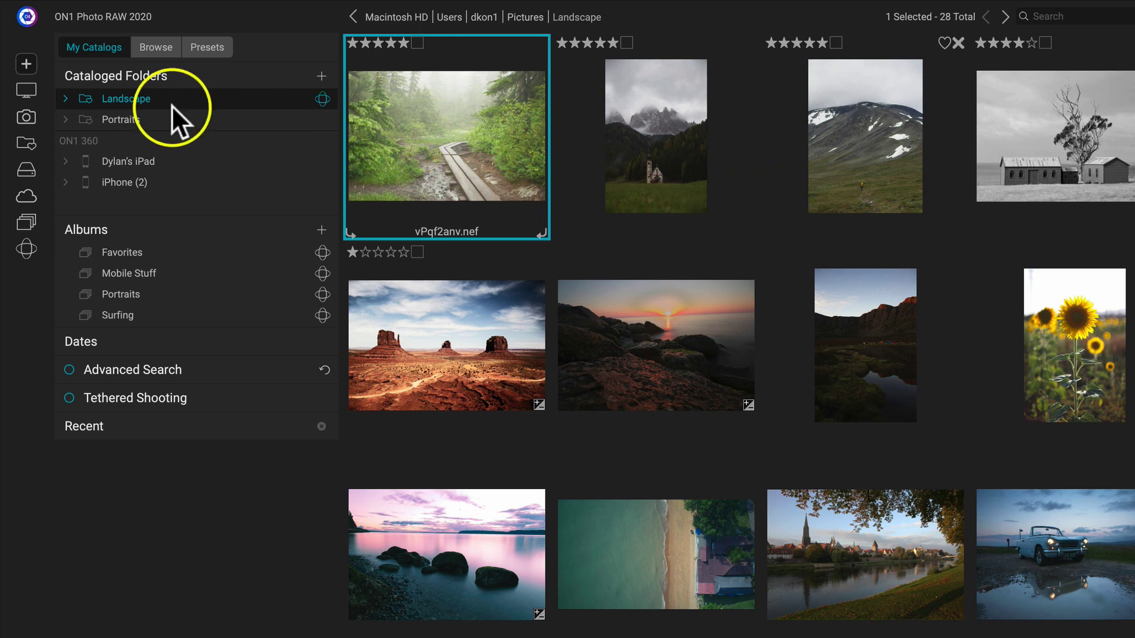
Publish the 7-photo Cinematic folder under Portraits to ON1 360.
{"action": "left_click", "coordinate": [65, 119]}
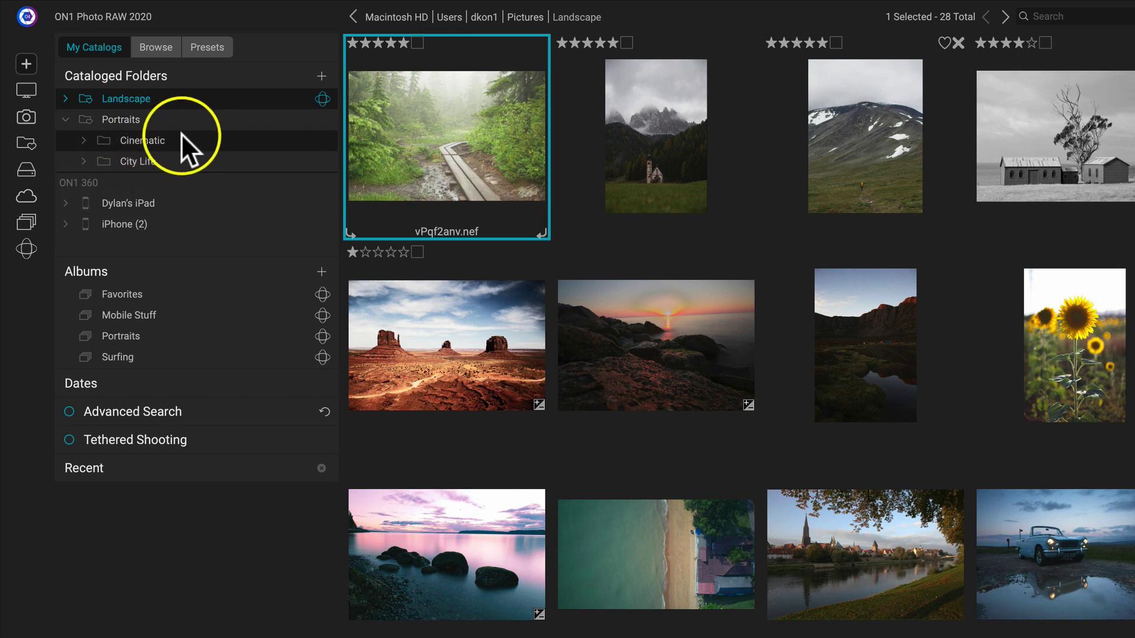
{"action": "left_click", "coordinate": [162, 137]}
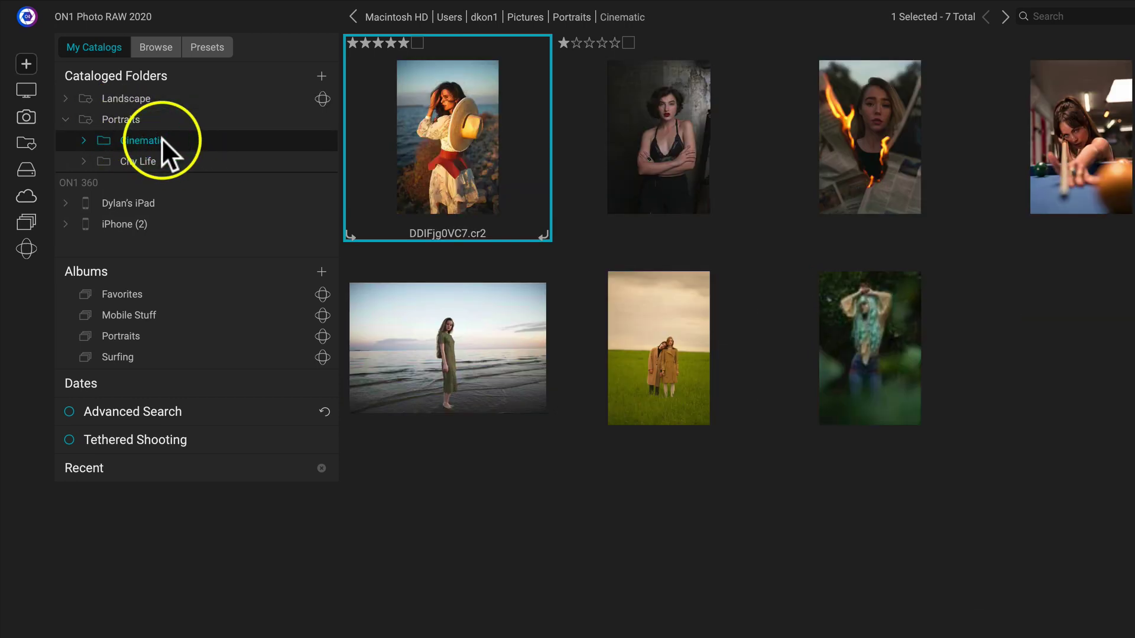
{"action": "right_click", "coordinate": [161, 137]}
{"action": "left_click", "coordinate": [161, 137]}
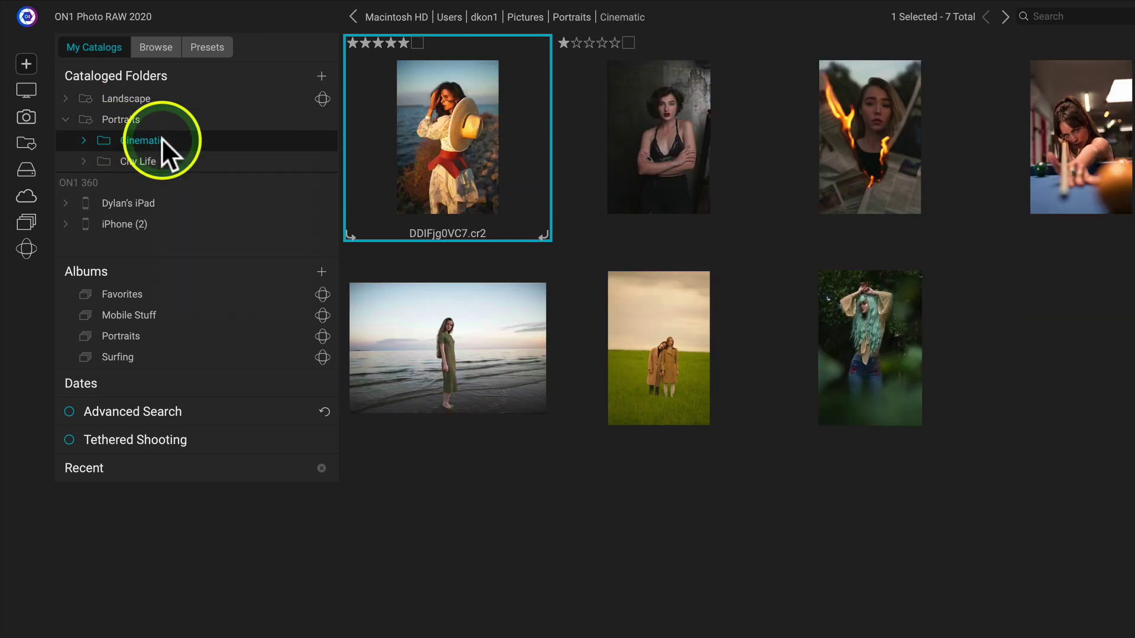
{"action": "right_click", "coordinate": [161, 137]}
{"action": "right_click", "coordinate": [168, 138]}
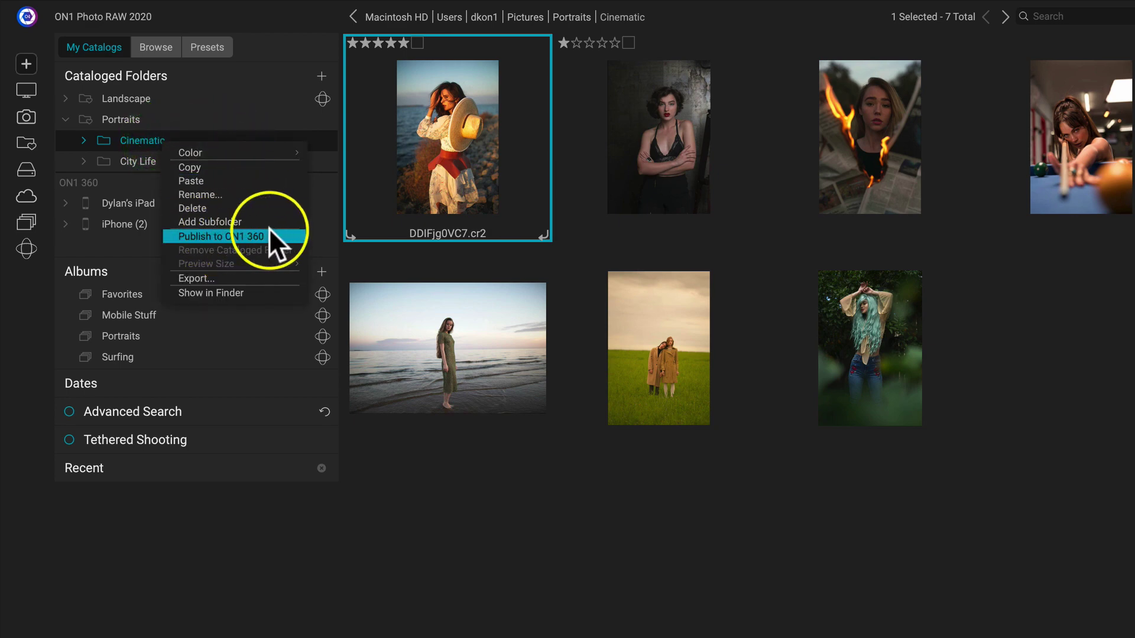
{"action": "left_click", "coordinate": [236, 236]}
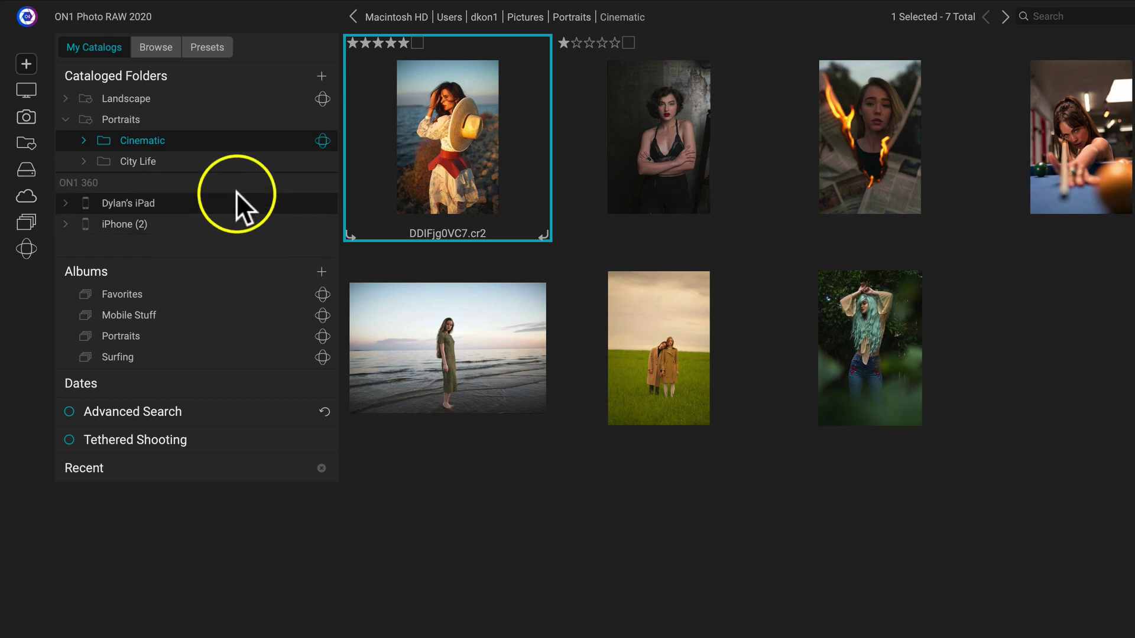
{"action": "right_click", "coordinate": [261, 141]}
{"action": "mouse_move", "coordinate": [326, 248]}
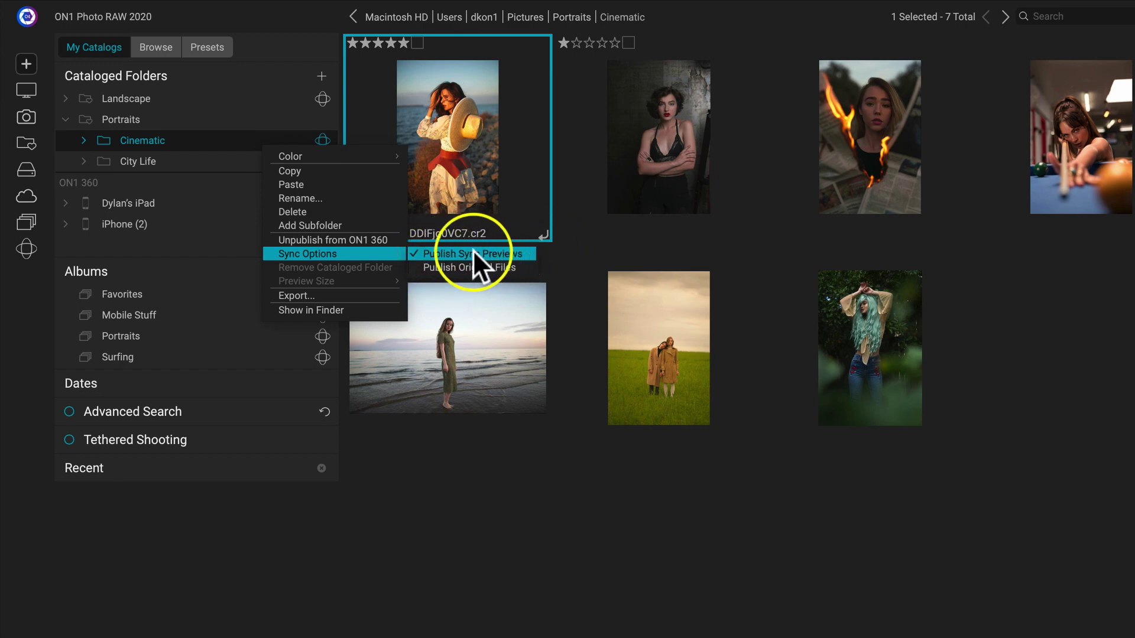
Make the Cinematic folder sync its original files instead of previews.
{"action": "left_click", "coordinate": [449, 267]}
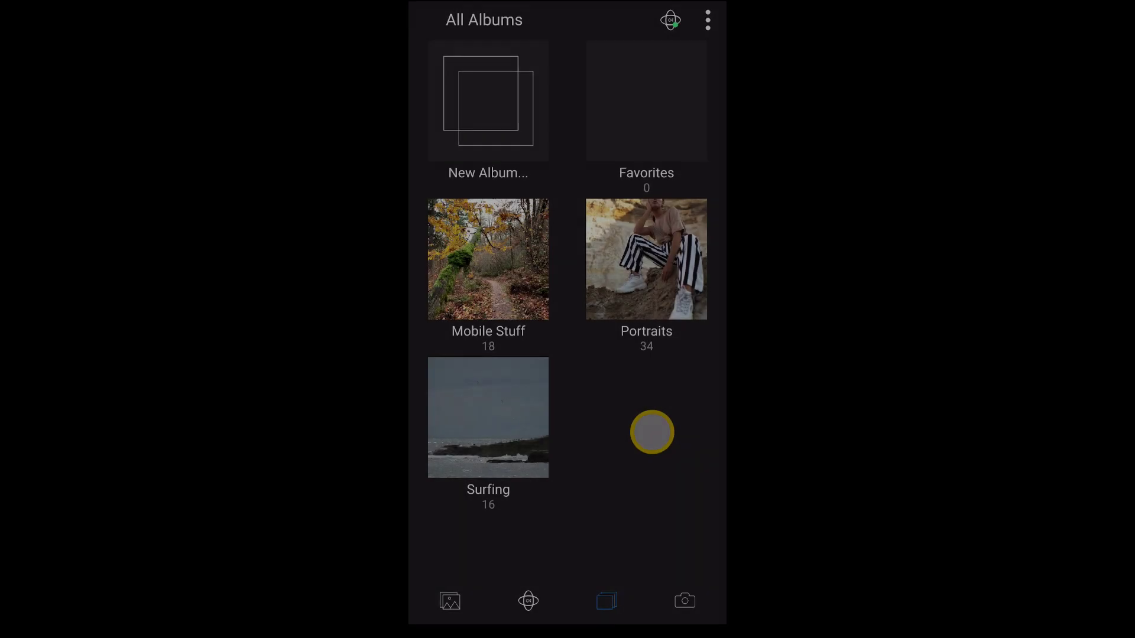